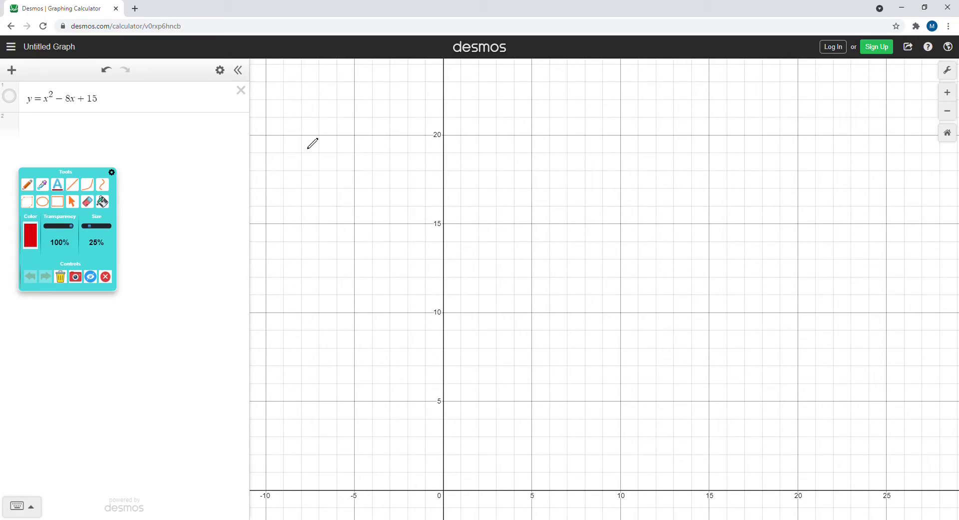
- Handwrite the vertex x-coordinate calculation x = -8/-2 = 4 in red on the graph area
{"action": "mouse_move", "coordinate": [307, 145]}
{"action": "left_mouse_down"}
{"action": "mouse_move", "coordinate": [322, 163]}
{"action": "mouse_move", "coordinate": [305, 163]}
{"action": "left_mouse_up"}
{"action": "left_click_drag", "start_coordinate": [334, 148], "coordinate": [351, 157]}
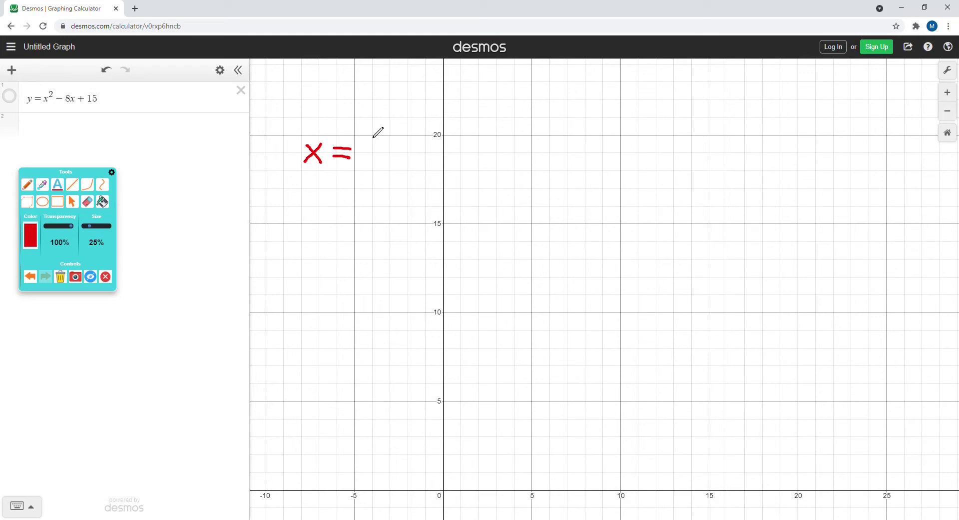
{"action": "mouse_move", "coordinate": [364, 139]}
{"action": "left_mouse_down"}
{"action": "mouse_move", "coordinate": [387, 133]}
{"action": "mouse_move", "coordinate": [393, 146]}
{"action": "mouse_move", "coordinate": [391, 134]}
{"action": "mouse_move", "coordinate": [386, 154]}
{"action": "mouse_move", "coordinate": [401, 154]}
{"action": "mouse_move", "coordinate": [378, 166]}
{"action": "mouse_move", "coordinate": [395, 161]}
{"action": "mouse_move", "coordinate": [385, 174]}
{"action": "mouse_move", "coordinate": [395, 168]}
{"action": "mouse_move", "coordinate": [398, 179]}
{"action": "mouse_move", "coordinate": [424, 158]}
{"action": "left_mouse_up"}
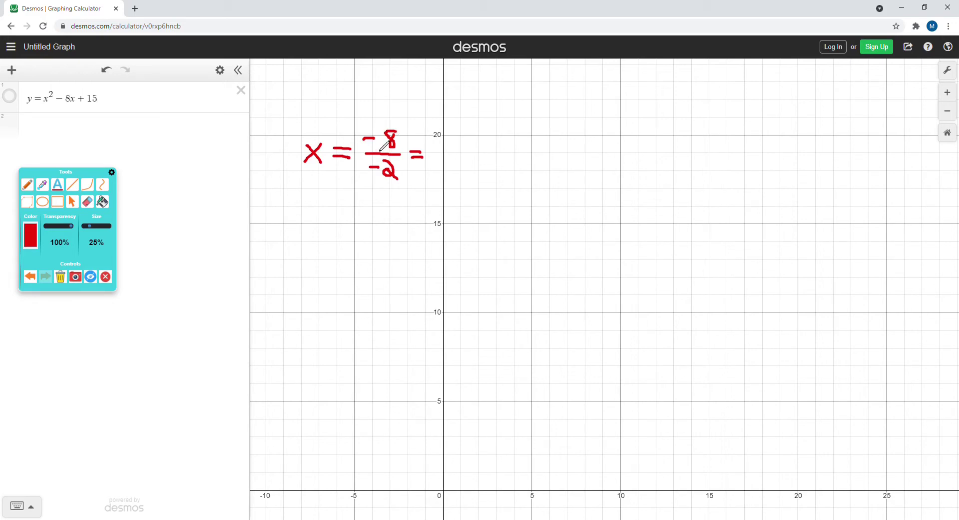
{"action": "mouse_move", "coordinate": [456, 146]}
{"action": "left_mouse_down"}
{"action": "mouse_move", "coordinate": [451, 174]}
{"action": "mouse_move", "coordinate": [442, 163]}
{"action": "mouse_move", "coordinate": [455, 161]}
{"action": "left_mouse_up"}
- Handwrite the synthetic division setup below it, with divisor 4, coefficients 1, -8, 15 and a horizontal line underneath
{"action": "mouse_move", "coordinate": [336, 237]}
{"action": "left_mouse_down"}
{"action": "mouse_move", "coordinate": [336, 262]}
{"action": "mouse_move", "coordinate": [329, 244]}
{"action": "mouse_move", "coordinate": [323, 253]}
{"action": "mouse_move", "coordinate": [339, 255]}
{"action": "mouse_move", "coordinate": [345, 270]}
{"action": "mouse_move", "coordinate": [316, 268]}
{"action": "left_mouse_up"}
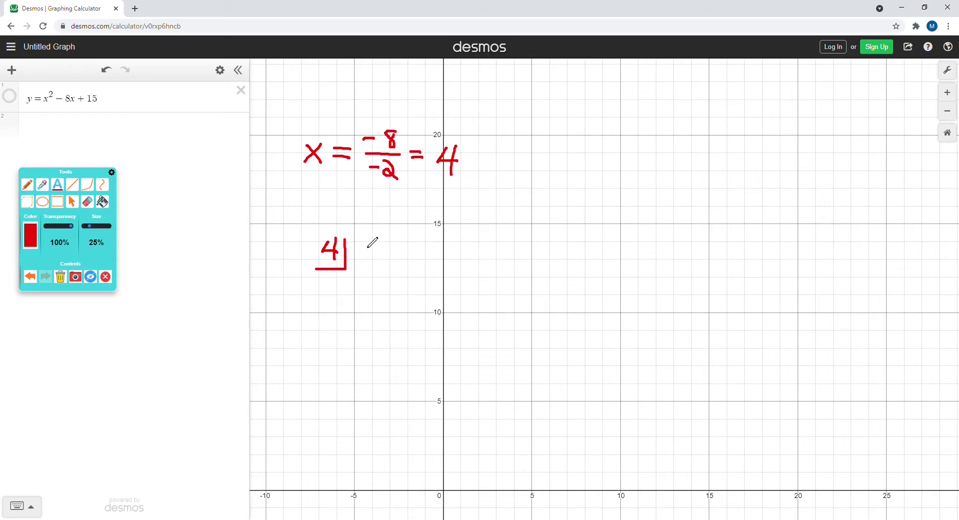
{"action": "left_click_drag", "start_coordinate": [367, 243], "coordinate": [368, 268]}
{"action": "mouse_move", "coordinate": [402, 250]}
{"action": "left_mouse_down"}
{"action": "mouse_move", "coordinate": [428, 245]}
{"action": "mouse_move", "coordinate": [424, 266]}
{"action": "mouse_move", "coordinate": [431, 249]}
{"action": "mouse_move", "coordinate": [460, 270]}
{"action": "mouse_move", "coordinate": [475, 249]}
{"action": "mouse_move", "coordinate": [474, 269]}
{"action": "left_mouse_up"}
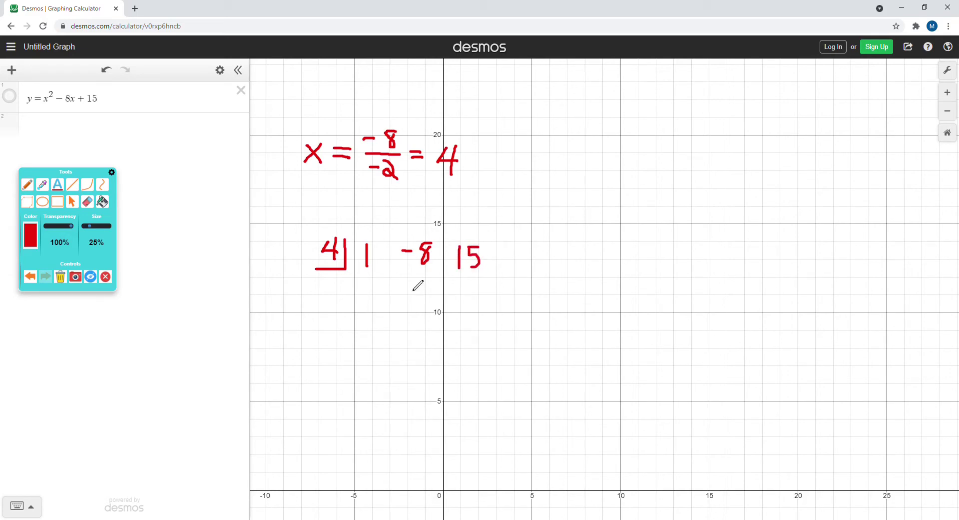
{"action": "left_click_drag", "start_coordinate": [343, 306], "coordinate": [490, 300]}
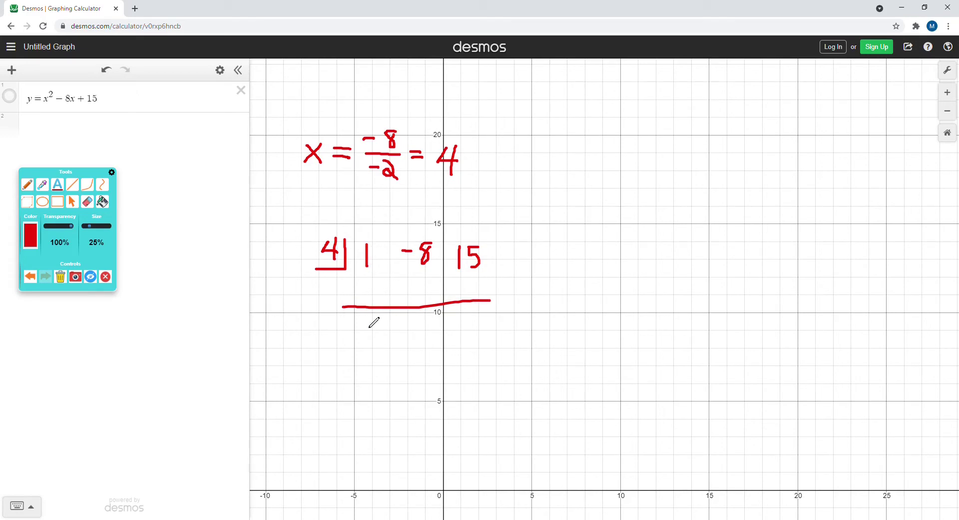
- Fill in the synthetic division with products 4 and -16 and the result row 1, -4, -1
{"action": "left_click_drag", "start_coordinate": [368, 320], "coordinate": [370, 342]}
{"action": "mouse_move", "coordinate": [424, 272]}
{"action": "left_mouse_down"}
{"action": "mouse_move", "coordinate": [427, 294]}
{"action": "mouse_move", "coordinate": [415, 282]}
{"action": "mouse_move", "coordinate": [432, 283]}
{"action": "left_mouse_up"}
{"action": "mouse_move", "coordinate": [405, 328]}
{"action": "left_mouse_down"}
{"action": "mouse_move", "coordinate": [428, 330]}
{"action": "mouse_move", "coordinate": [426, 338]}
{"action": "mouse_move", "coordinate": [416, 328]}
{"action": "mouse_move", "coordinate": [429, 327]}
{"action": "left_mouse_up"}
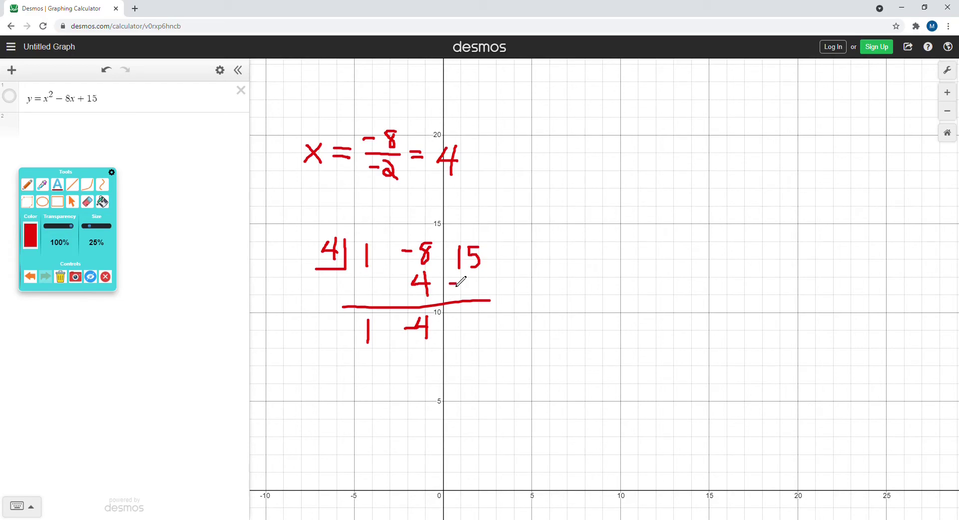
{"action": "mouse_move", "coordinate": [461, 278]}
{"action": "left_mouse_down"}
{"action": "mouse_move", "coordinate": [460, 294]}
{"action": "mouse_move", "coordinate": [473, 288]}
{"action": "left_mouse_up"}
{"action": "left_click", "coordinate": [473, 278]}
{"action": "mouse_move", "coordinate": [458, 316]}
{"action": "left_mouse_down"}
{"action": "mouse_move", "coordinate": [476, 317]}
{"action": "mouse_move", "coordinate": [477, 328]}
{"action": "left_mouse_up"}
- Handwrite "vertex (4, -1)" beside the x = 4 calculation
{"action": "left_click", "coordinate": [537, 161]}
{"action": "left_click_drag", "start_coordinate": [545, 173], "coordinate": [547, 166]}
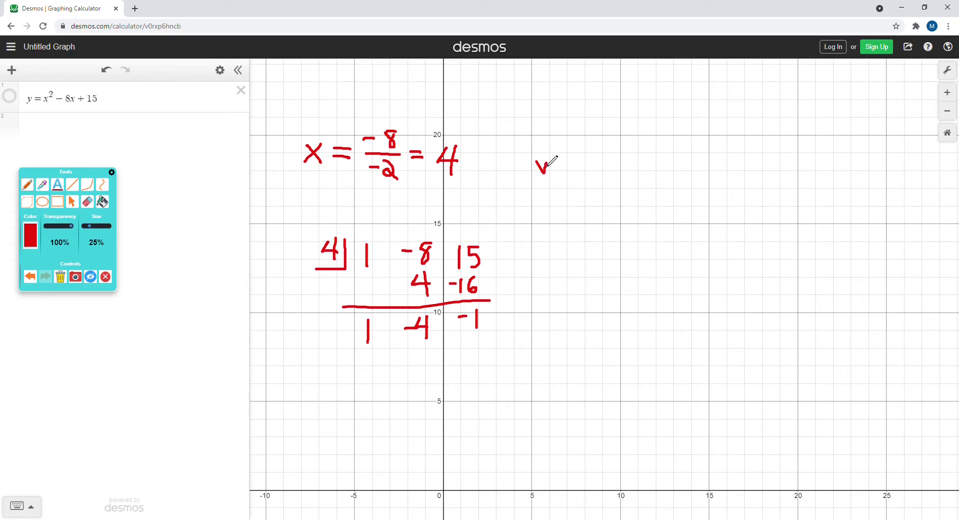
{"action": "mouse_move", "coordinate": [552, 167]}
{"action": "left_mouse_down"}
{"action": "mouse_move", "coordinate": [595, 166]}
{"action": "mouse_move", "coordinate": [595, 178]}
{"action": "mouse_move", "coordinate": [598, 169]}
{"action": "mouse_move", "coordinate": [620, 173]}
{"action": "mouse_move", "coordinate": [610, 174]}
{"action": "mouse_move", "coordinate": [616, 185]}
{"action": "mouse_move", "coordinate": [641, 184]}
{"action": "mouse_move", "coordinate": [638, 173]}
{"action": "mouse_move", "coordinate": [628, 187]}
{"action": "mouse_move", "coordinate": [662, 166]}
{"action": "mouse_move", "coordinate": [663, 191]}
{"action": "mouse_move", "coordinate": [676, 187]}
{"action": "mouse_move", "coordinate": [671, 175]}
{"action": "mouse_move", "coordinate": [683, 201]}
{"action": "mouse_move", "coordinate": [696, 175]}
{"action": "mouse_move", "coordinate": [706, 184]}
{"action": "mouse_move", "coordinate": [717, 165]}
{"action": "mouse_move", "coordinate": [712, 192]}
{"action": "left_mouse_up"}
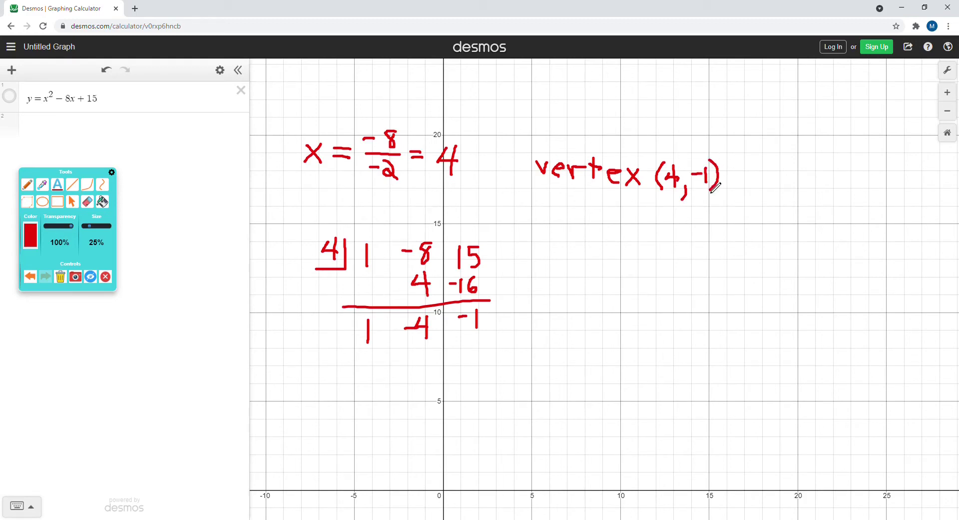
- Stop drawing and plot the vertex as the point (4, -1) in the second expression
{"action": "left_click", "coordinate": [78, 205]}
{"action": "left_click", "coordinate": [50, 128]}
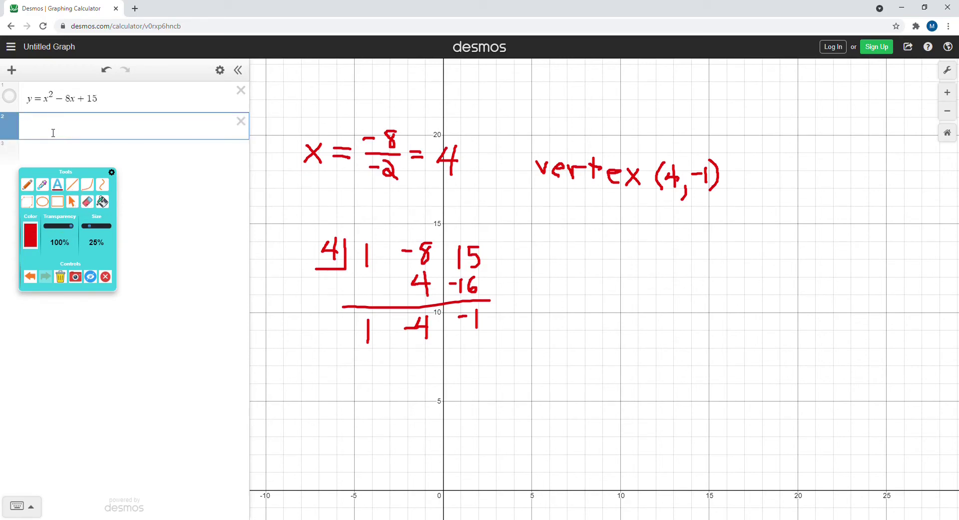
{"action": "type", "text": "("}
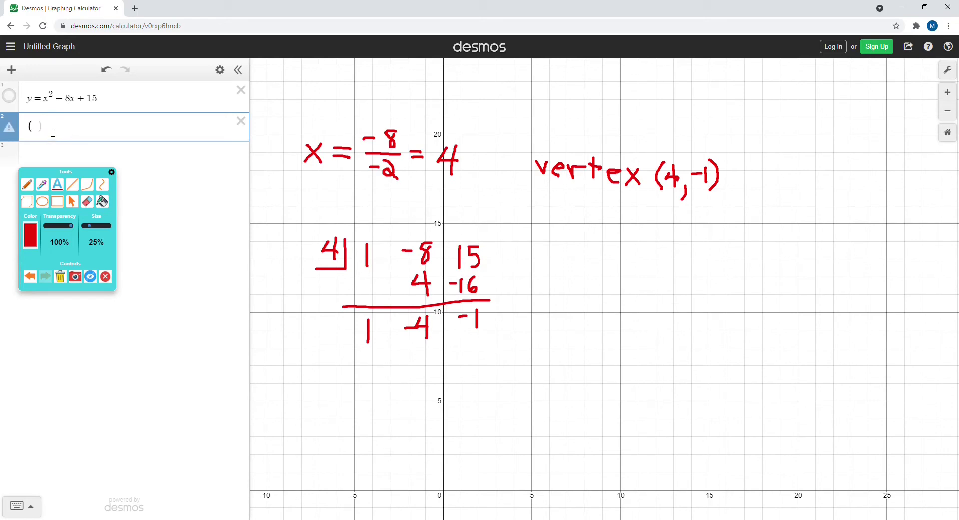
{"action": "type", "text": "4,-1"}
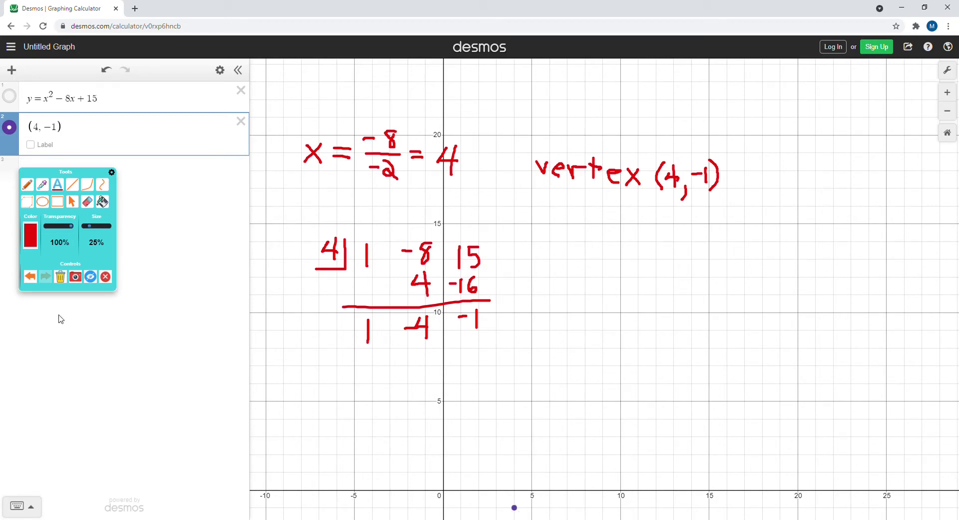
- Clear all handwritten annotations and close the drawing tools, bringing the plotted vertex further into view
{"action": "left_click", "coordinate": [61, 276]}
{"action": "left_click", "coordinate": [106, 276]}
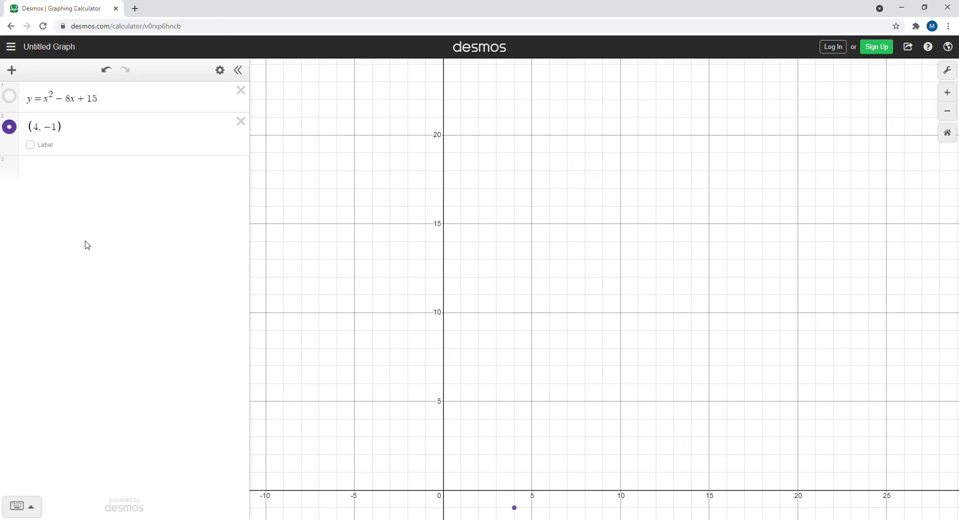
{"action": "left_click_drag", "start_coordinate": [439, 328], "coordinate": [420, 295]}
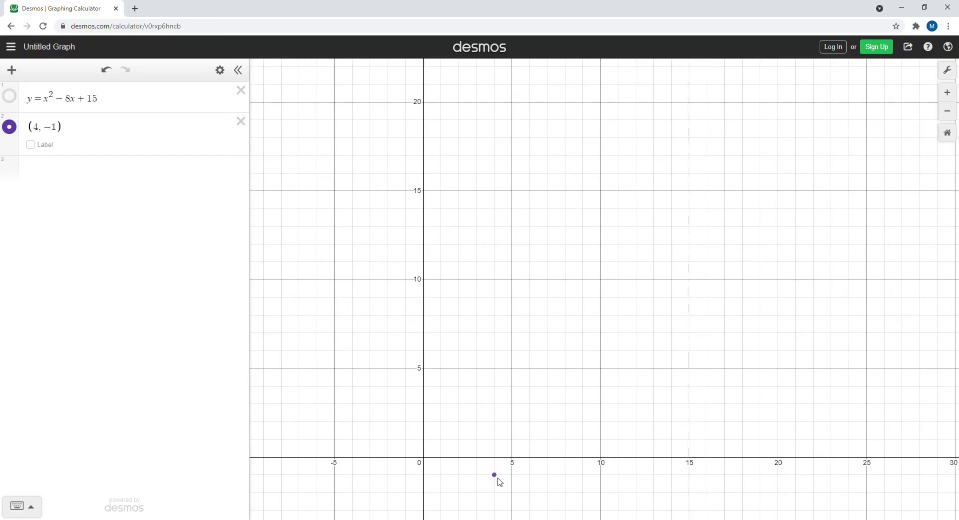
- Copy the vertex point (4, -1) into the third and fourth expressions
{"action": "left_click", "coordinate": [31, 145]}
{"action": "left_click", "coordinate": [31, 144]}
{"action": "left_click", "coordinate": [70, 128]}
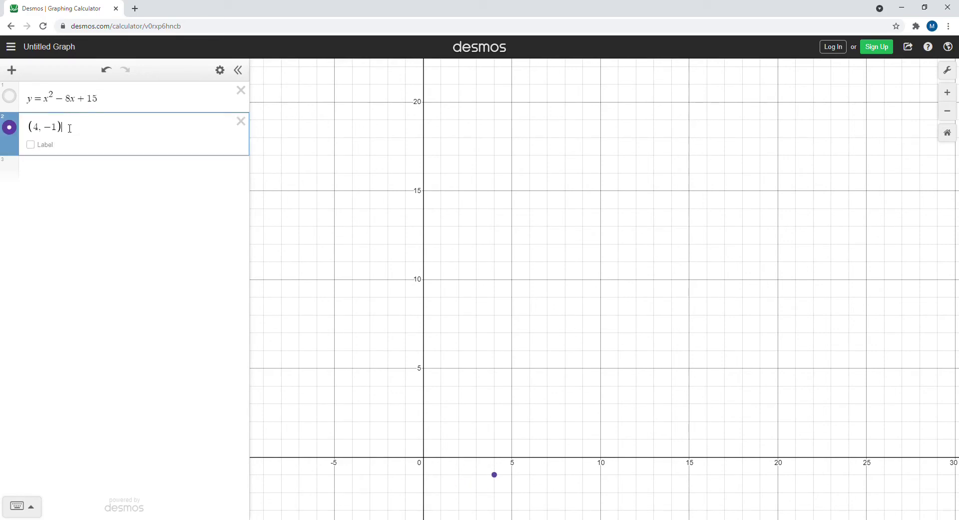
{"action": "key", "text": "ctrl+a"}
{"action": "key", "text": "ctrl+c"}
{"action": "left_click", "coordinate": [54, 170]}
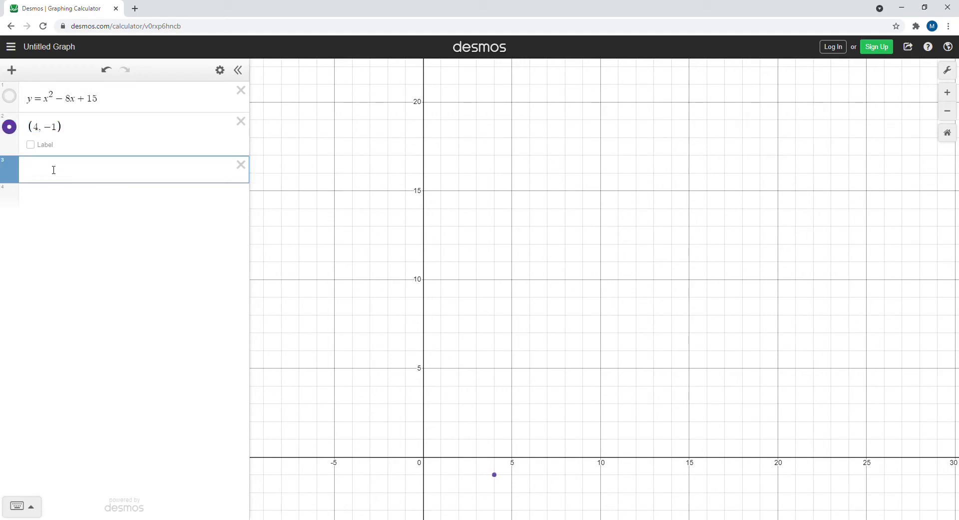
{"action": "key", "text": "ctrl+v"}
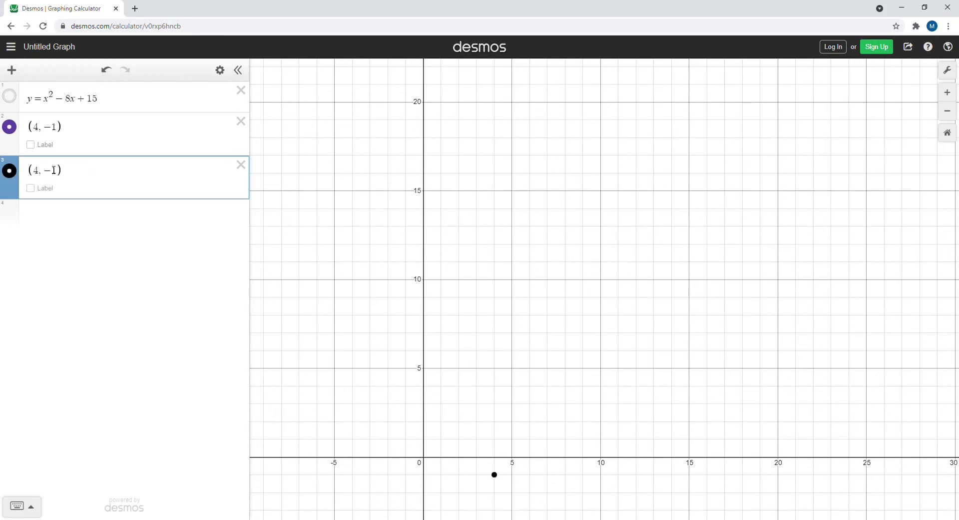
{"action": "left_click", "coordinate": [39, 215]}
{"action": "key", "text": "ctrl+v"}
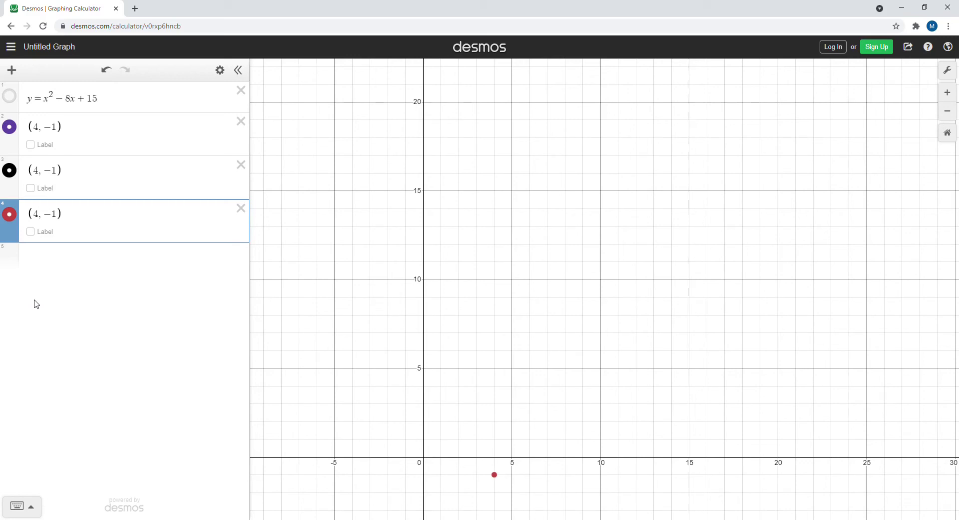
- Change the two copied points to (4+1, -1+1) and (4-1, -1+1)
{"action": "left_click", "coordinate": [38, 170]}
{"action": "left_click", "coordinate": [45, 188]}
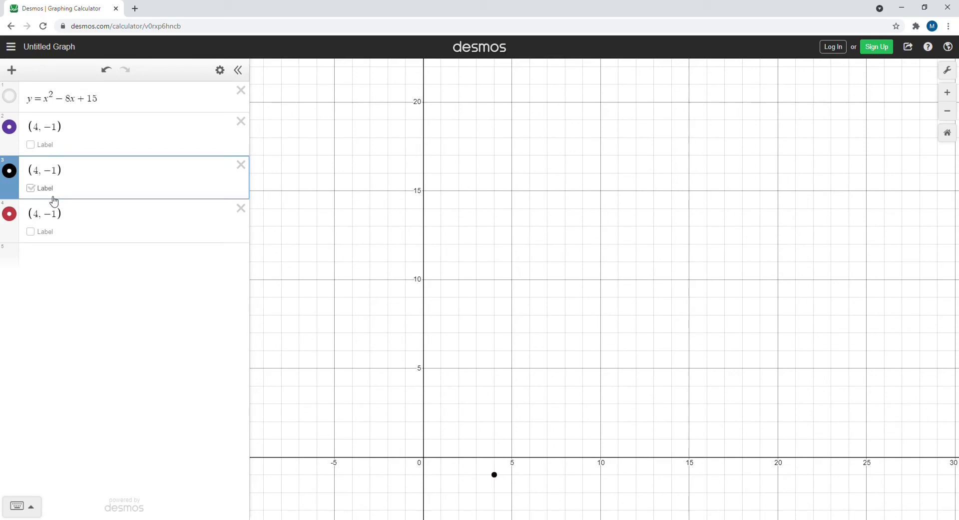
{"action": "type", "text": "+1"}
{"action": "type", "text": "+1"}
{"action": "left_click", "coordinate": [42, 218]}
{"action": "left_click", "coordinate": [45, 234]}
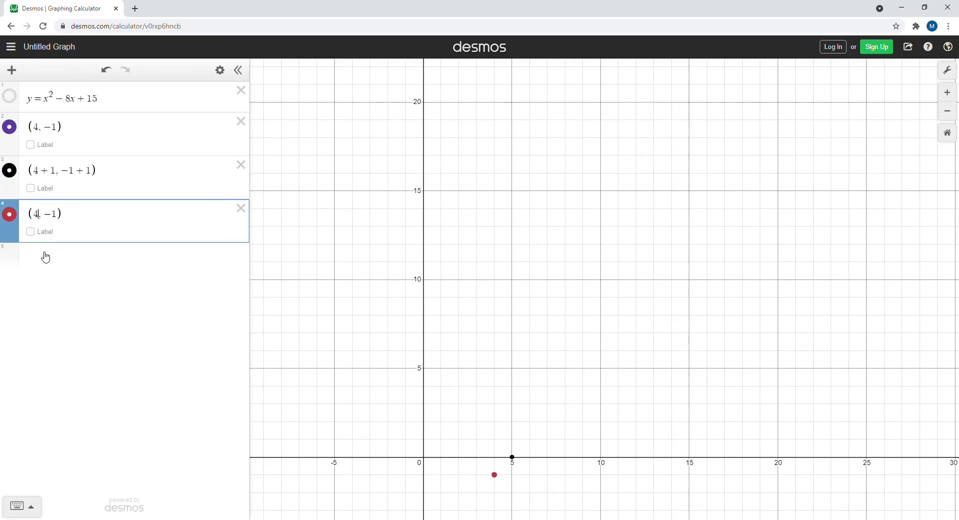
{"action": "type", "text": "-1"}
{"action": "type", "text": "+1"}
- Add two more copies of the vertex point (4, -1) as the fifth and sixth expressions
{"action": "left_click", "coordinate": [55, 266]}
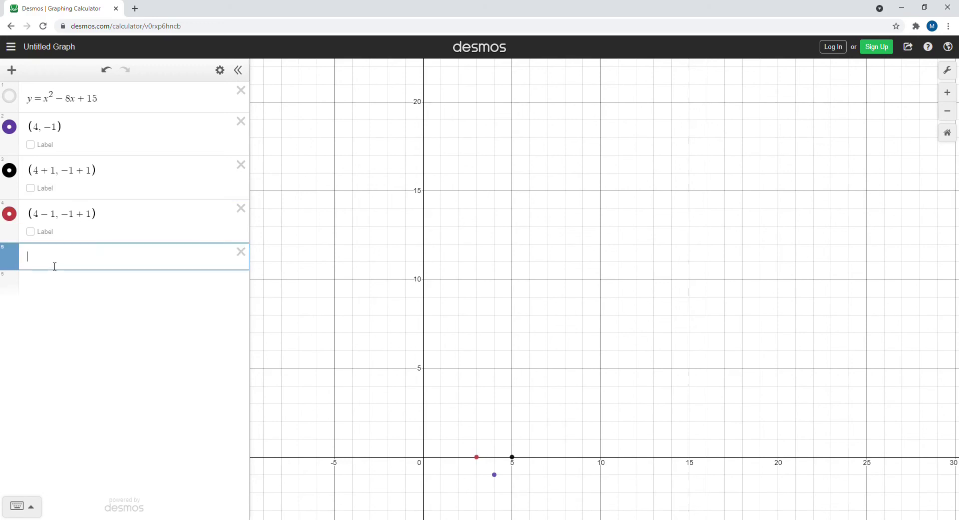
{"action": "type", "text": "(4,-1"}
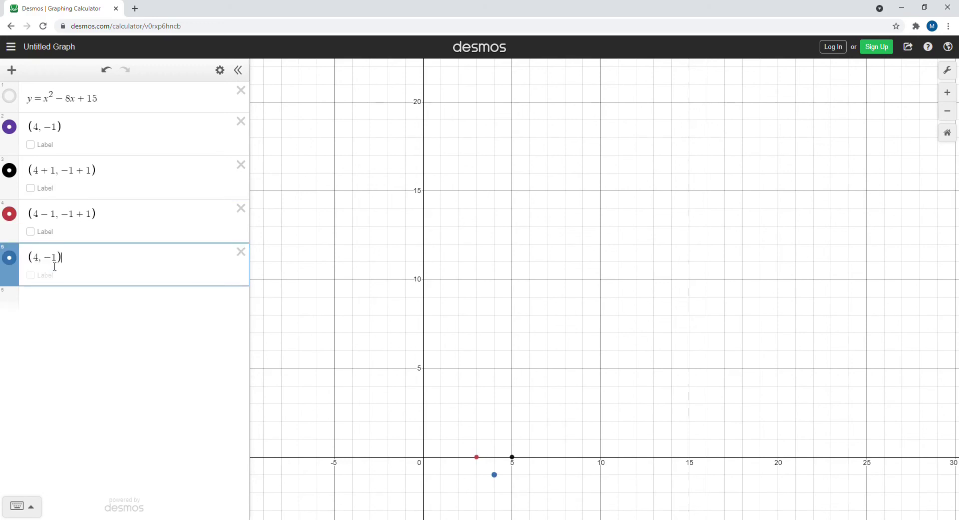
{"action": "left_click", "coordinate": [45, 301]}
{"action": "type", "text": "(4, −1)"}
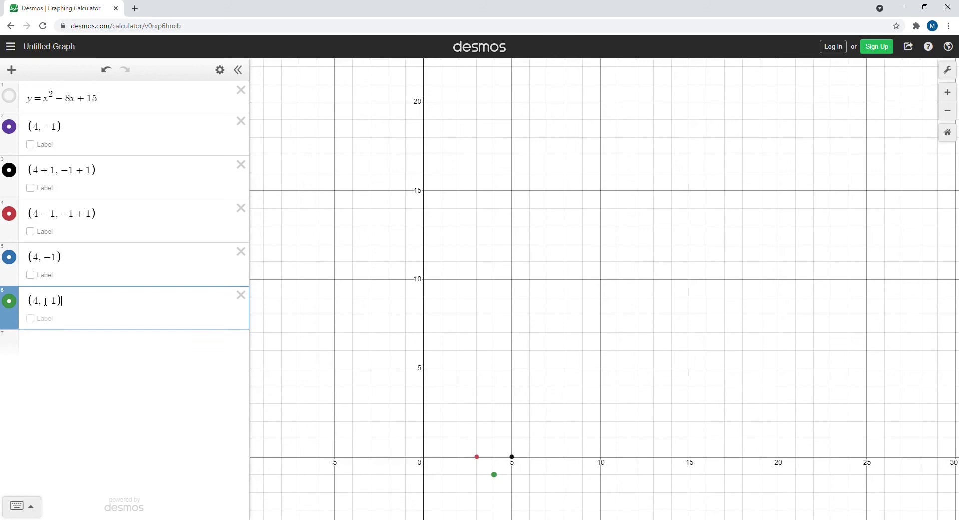
- Change the fifth and sixth points to (4+2, -1+4) and (4-2, -1+4)
{"action": "left_click", "coordinate": [44, 259]}
{"action": "left_click", "coordinate": [48, 277]}
{"action": "type", "text": "+2"}
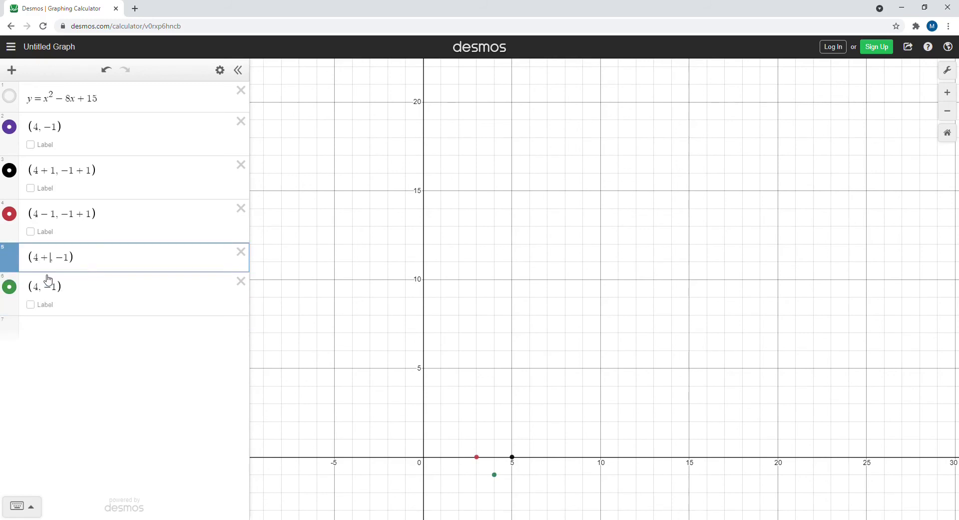
{"action": "left_click", "coordinate": [43, 302]}
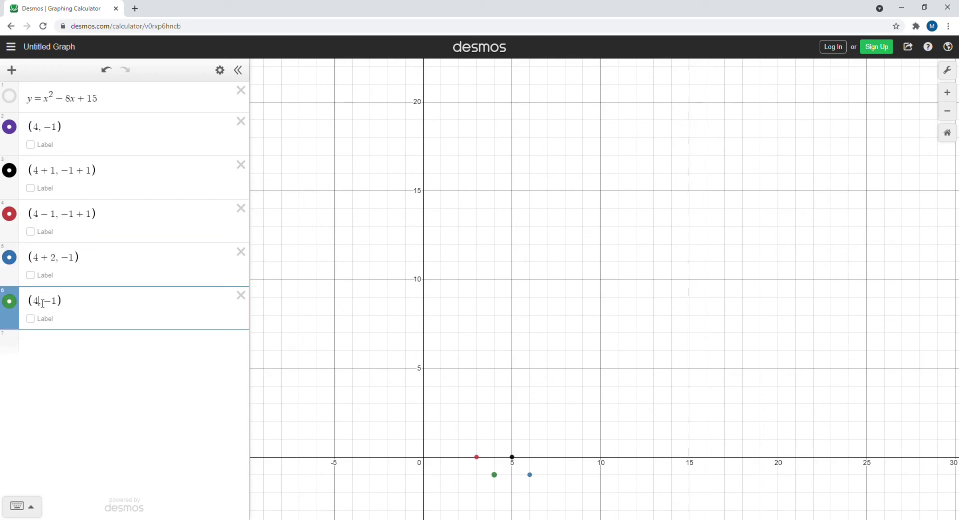
{"action": "type", "text": "-2"}
{"action": "left_click", "coordinate": [76, 258]}
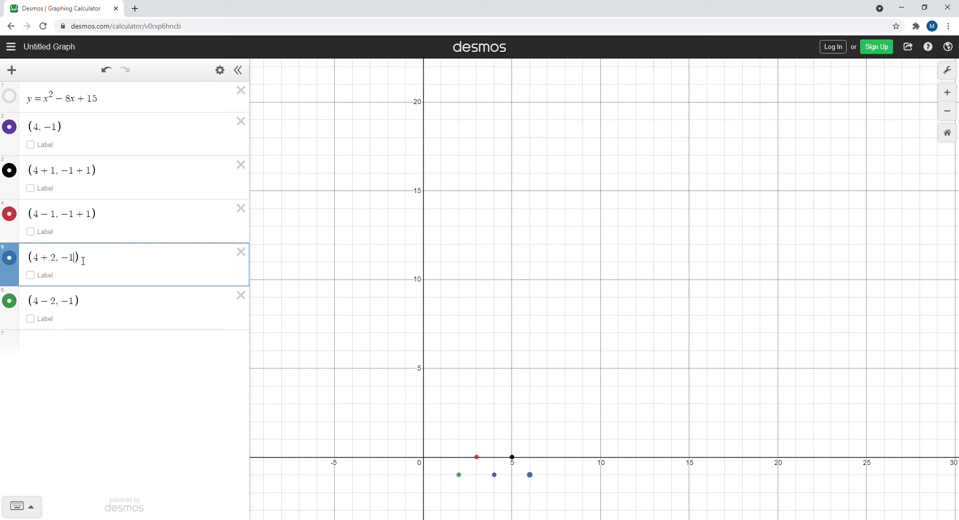
{"action": "type", "text": "+4"}
{"action": "left_click", "coordinate": [79, 304]}
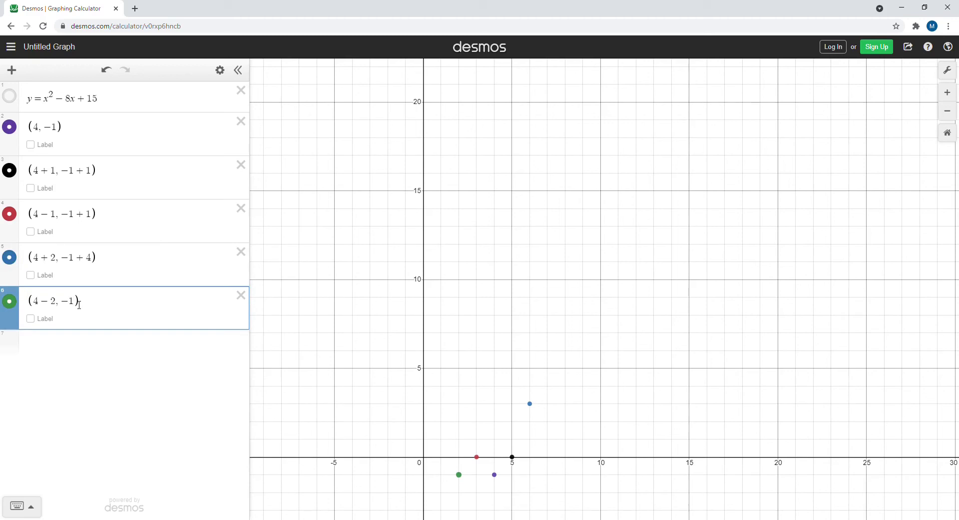
{"action": "type", "text": "+4"}
- Add copies of the vertex point (4, -1) as the seventh and eighth expressions
{"action": "left_click", "coordinate": [45, 345]}
{"action": "type", "text": "(4,-1"}
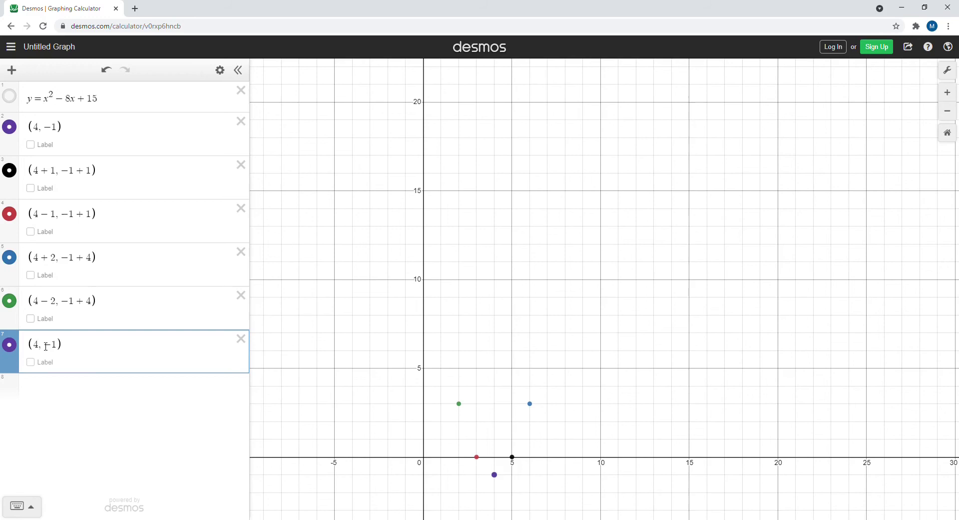
{"action": "left_click", "coordinate": [41, 389]}
{"action": "type", "text": "(4,-1)"}
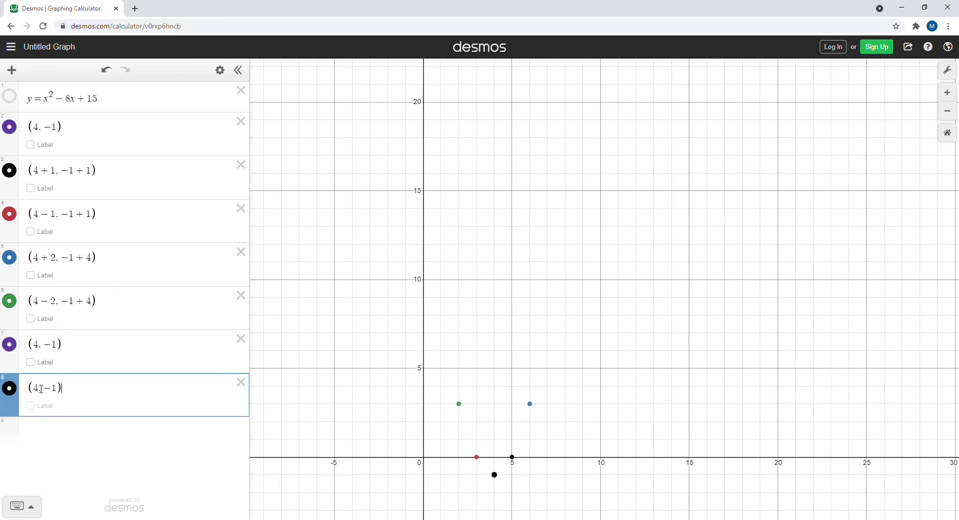
- Change the seventh and eighth points to (4+3, -1+9) and (4-3, -1+9)
{"action": "left_click", "coordinate": [41, 349]}
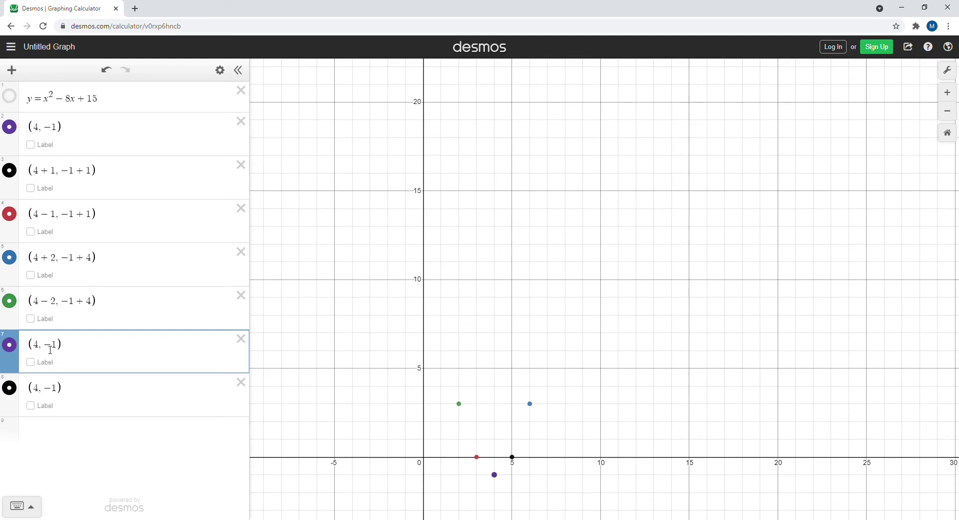
{"action": "type", "text": "+3"}
{"action": "left_click", "coordinate": [42, 394]}
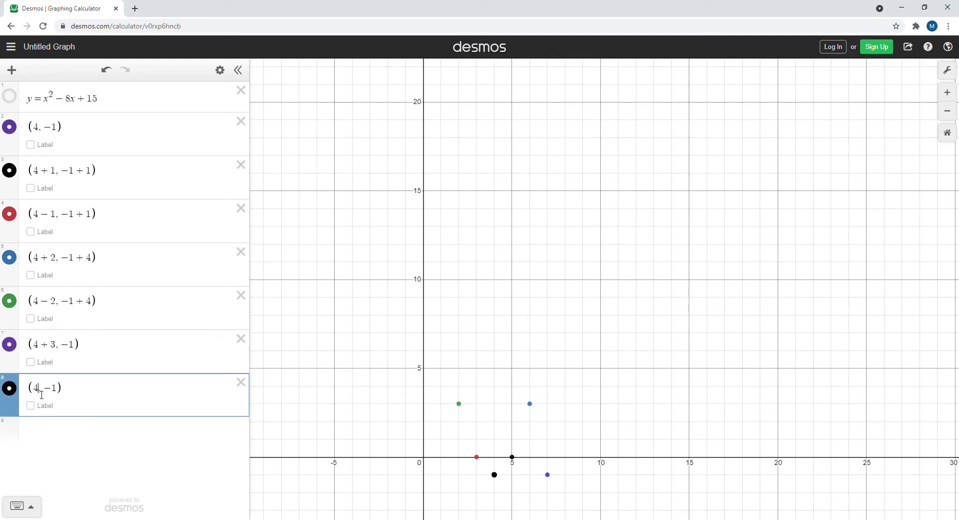
{"action": "type", "text": "-3"}
{"action": "left_click", "coordinate": [80, 350]}
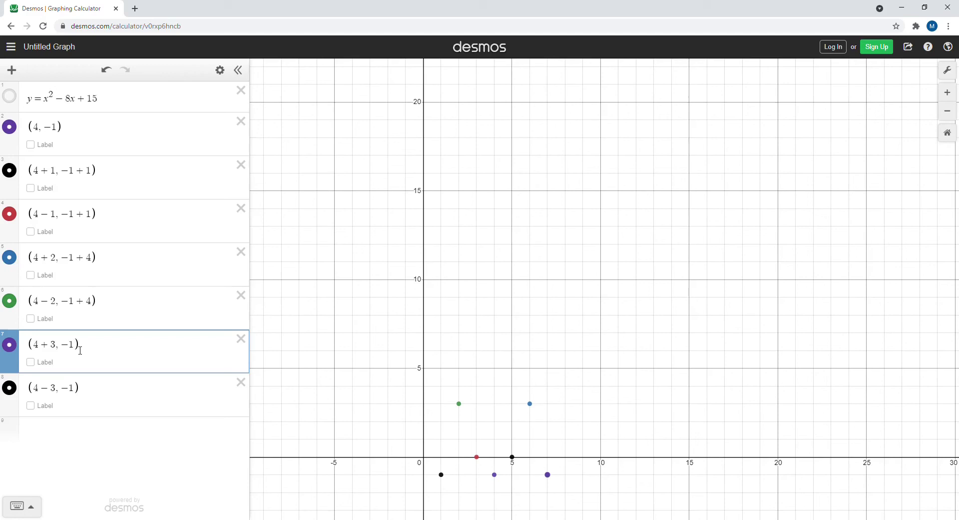
{"action": "type", "text": "+9"}
{"action": "left_click", "coordinate": [80, 390]}
{"action": "type", "text": "+9"}
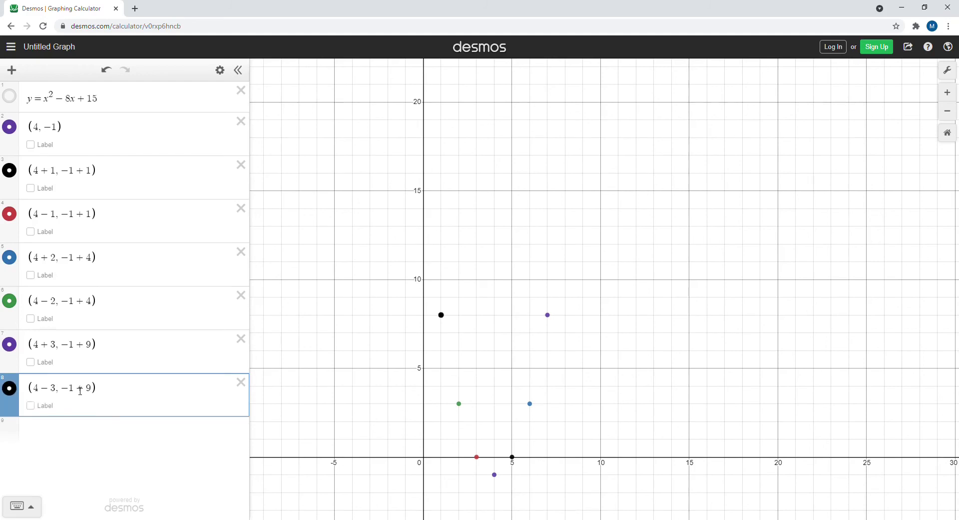
- Add copies of the vertex point (4, -1) as the ninth and tenth expressions
{"action": "left_click", "coordinate": [58, 428]}
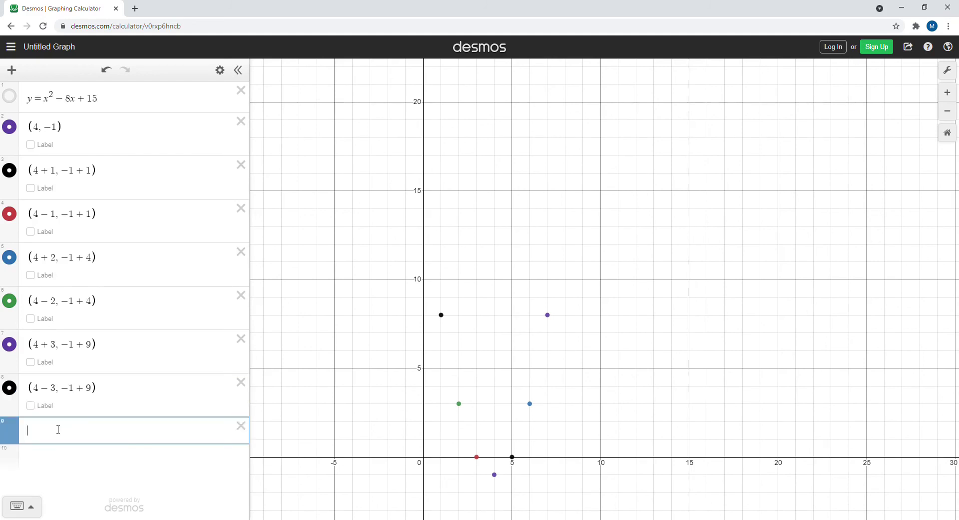
{"action": "type", "text": "(4,-1"}
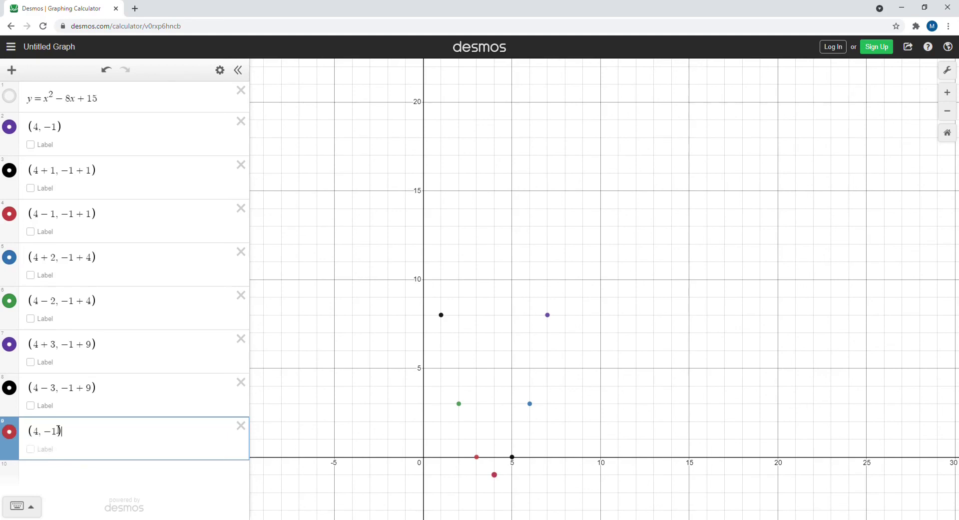
{"action": "left_click", "coordinate": [51, 467]}
{"action": "type", "text": "(4,-1"}
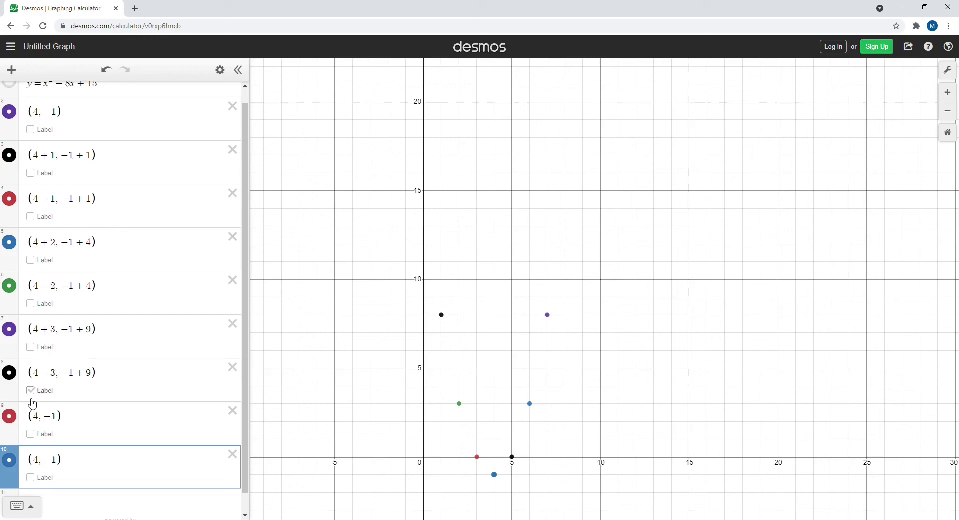
- Change the ninth and tenth points to (4+4, -1+16) and (4-4, -1+16)
{"action": "left_click", "coordinate": [42, 418]}
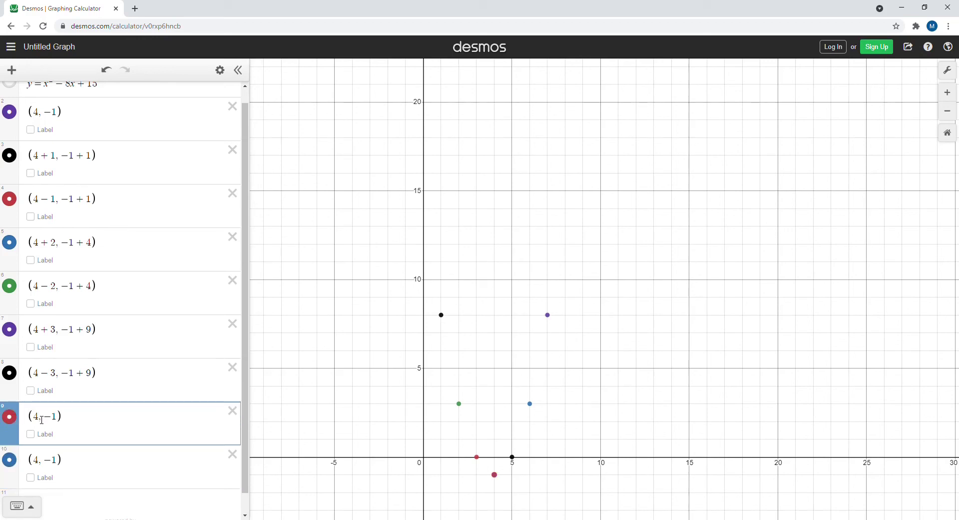
{"action": "type", "text": "+4"}
{"action": "left_click", "coordinate": [43, 465]}
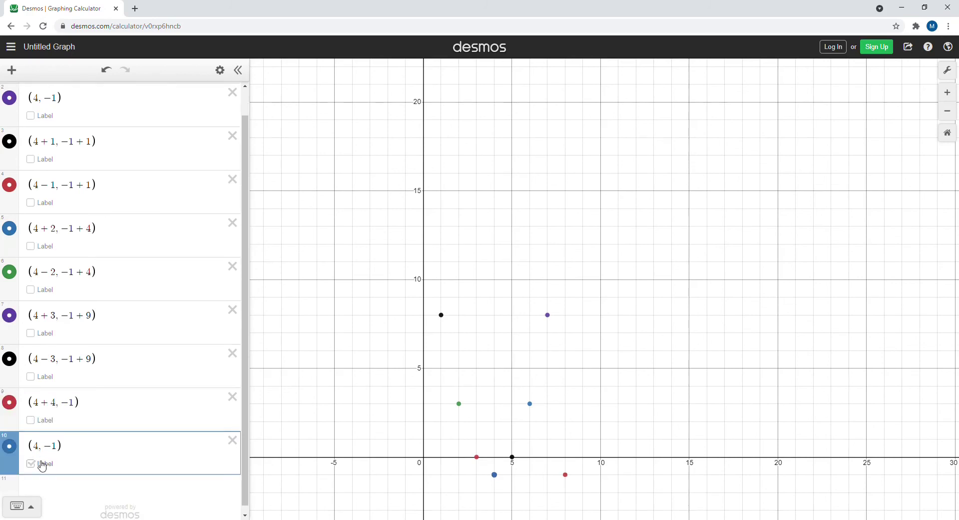
{"action": "type", "text": "-4"}
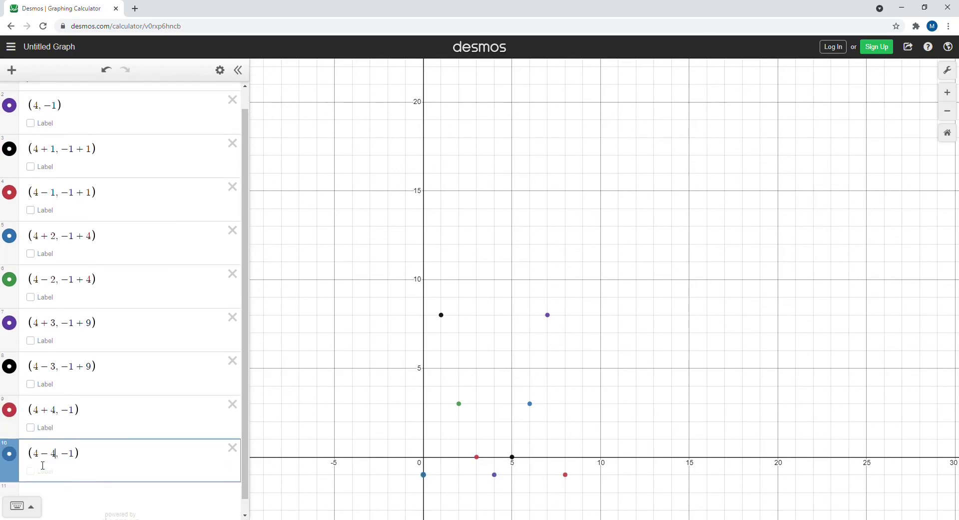
{"action": "left_click", "coordinate": [80, 413]}
{"action": "type", "text": "+16"}
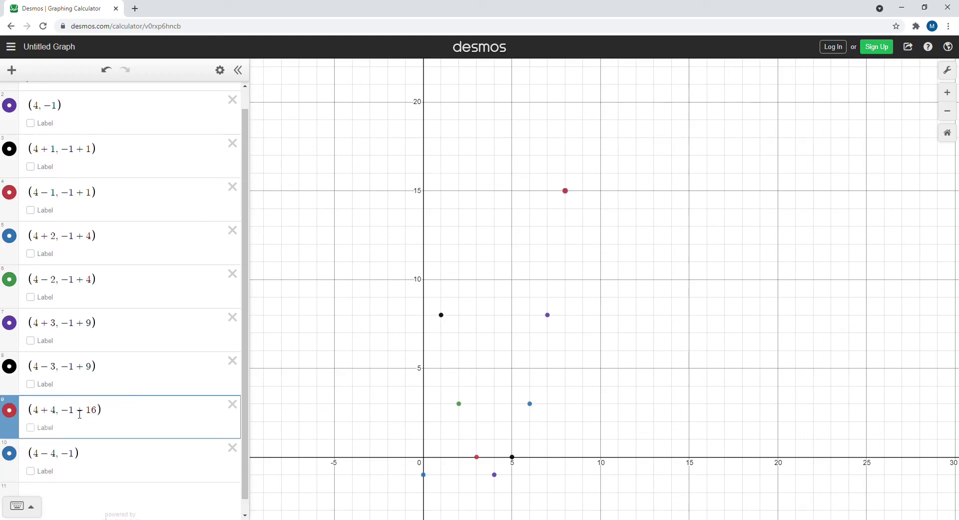
{"action": "left_click", "coordinate": [79, 454]}
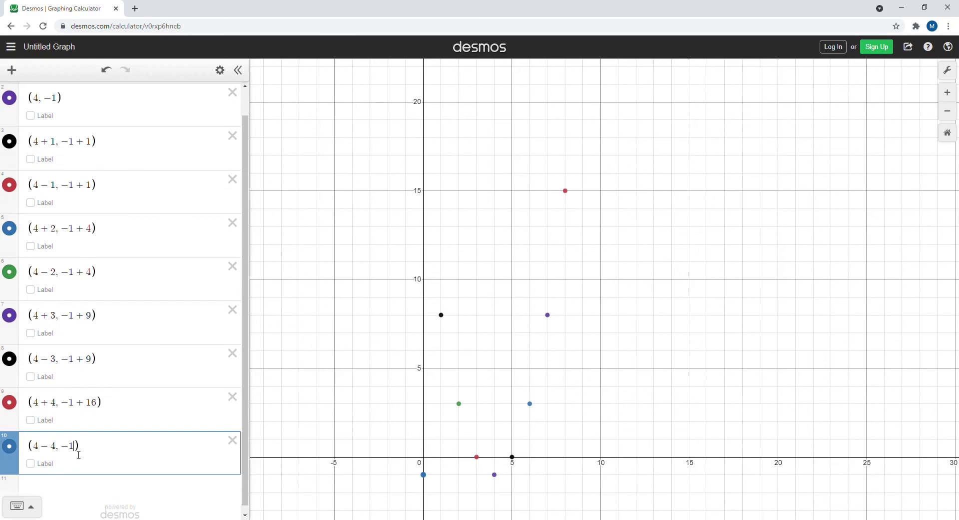
{"action": "type", "text": "+16"}
- Add copies of the vertex point (4, -1) as the eleventh and twelfth expressions
{"action": "left_click", "coordinate": [59, 487]}
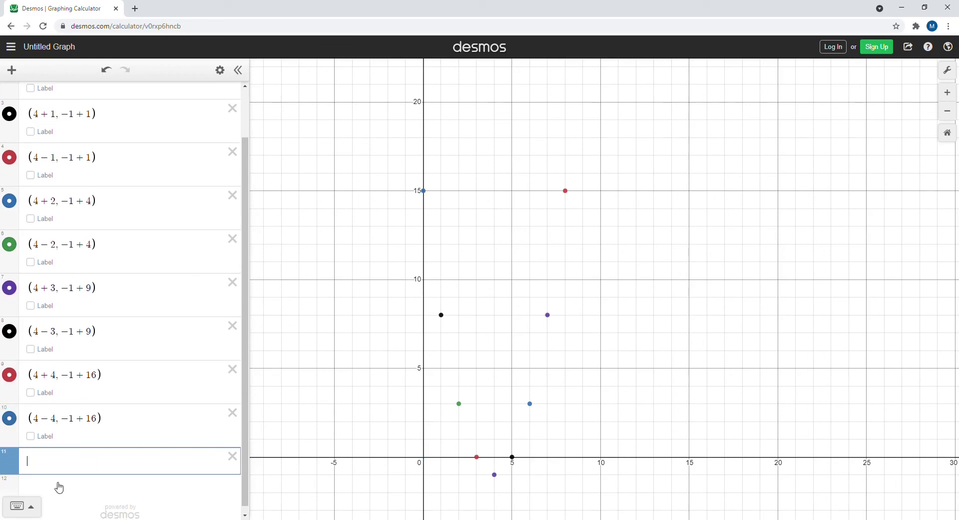
{"action": "type", "text": "(4,-1)"}
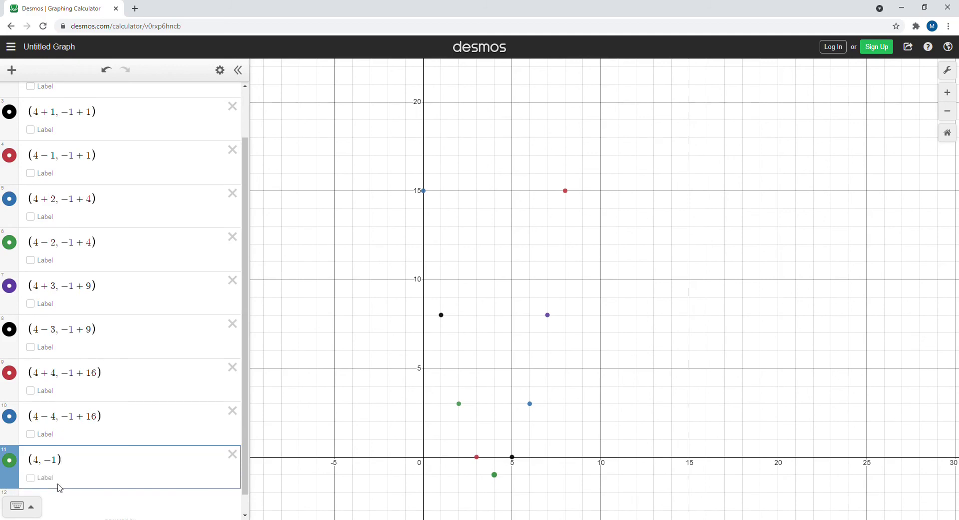
{"action": "left_click", "coordinate": [73, 498]}
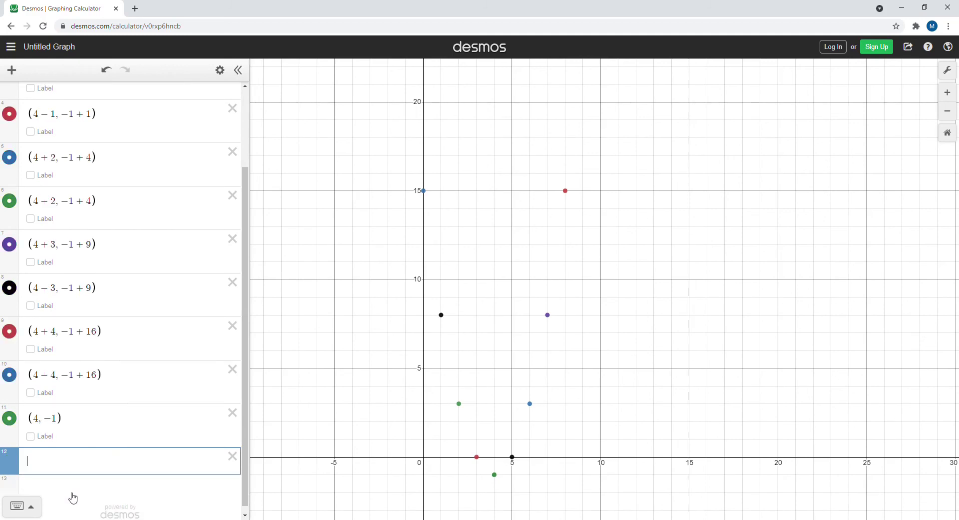
{"action": "type", "text": "(4,-1)"}
- Change the eleventh and twelfth points to (4+5, -1+25) and (4-5, -1+25)
{"action": "left_click", "coordinate": [42, 422]}
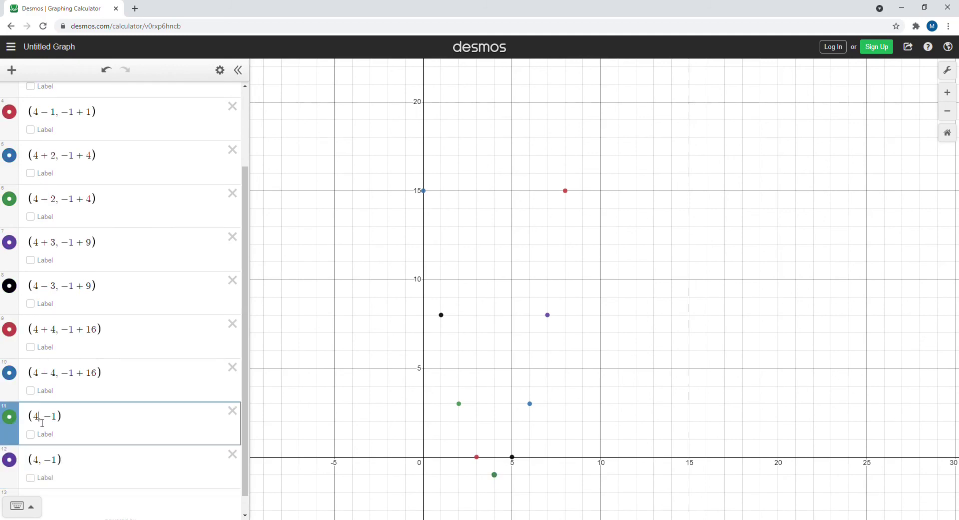
{"action": "type", "text": "+5"}
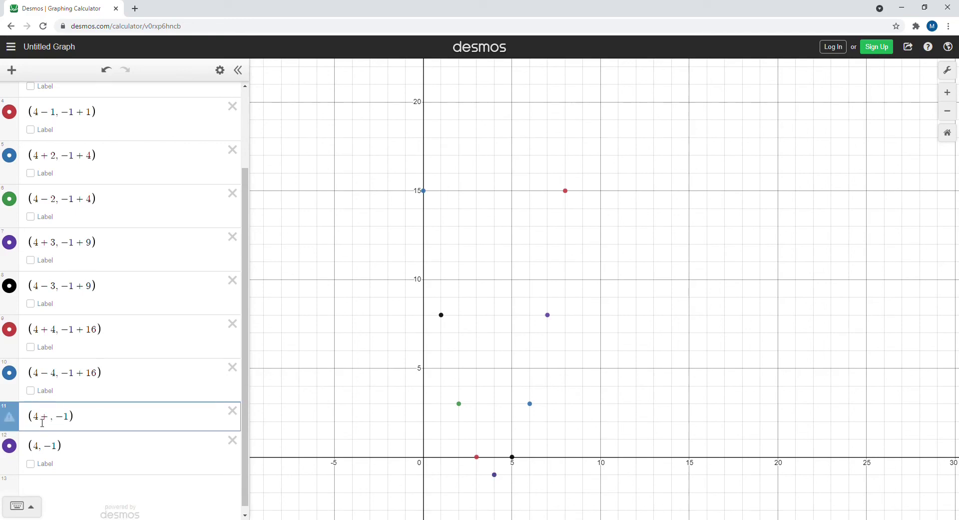
{"action": "left_click", "coordinate": [42, 466]}
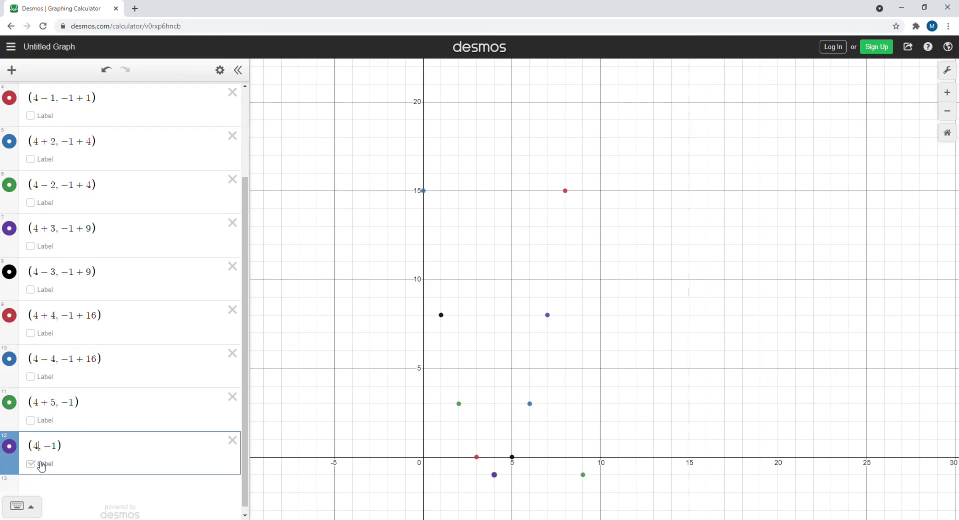
{"action": "type", "text": "-4"}
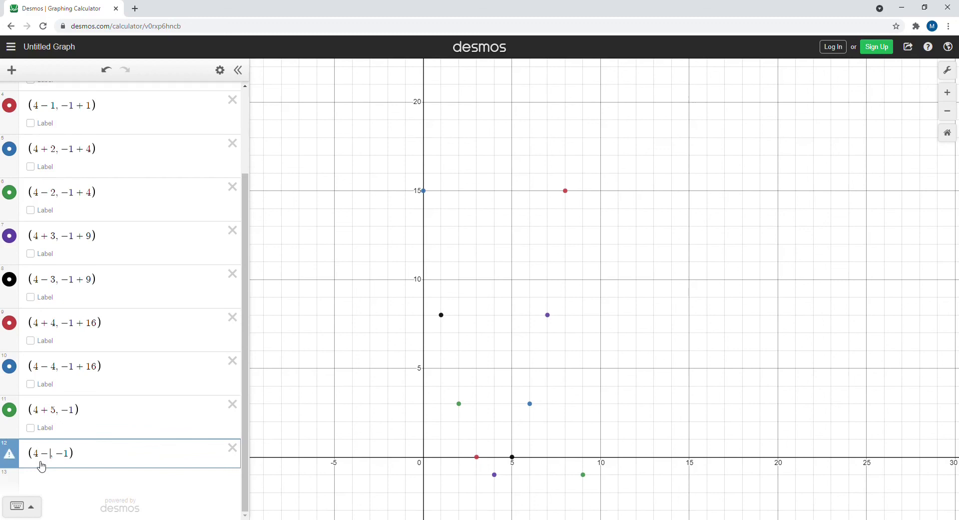
{"action": "key", "text": "BackSpace"}
{"action": "type", "text": "5"}
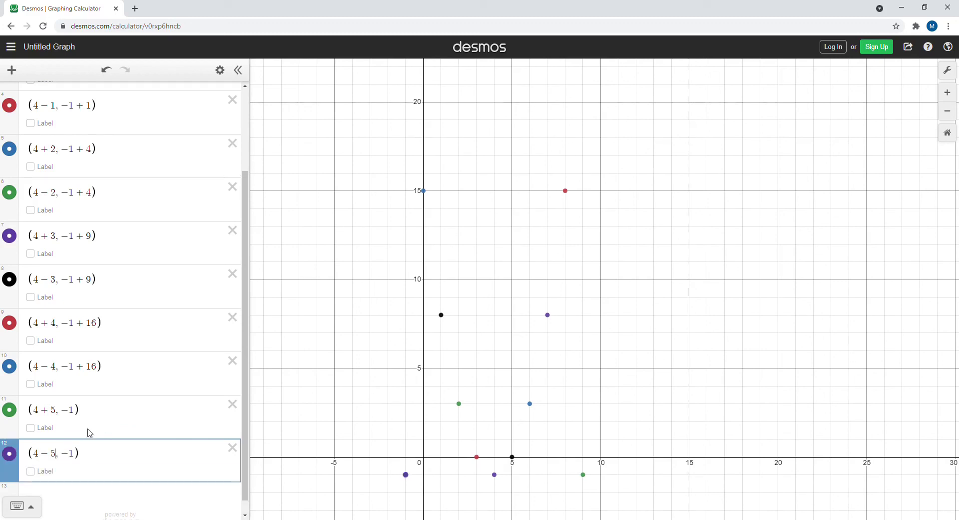
{"action": "left_click", "coordinate": [79, 410]}
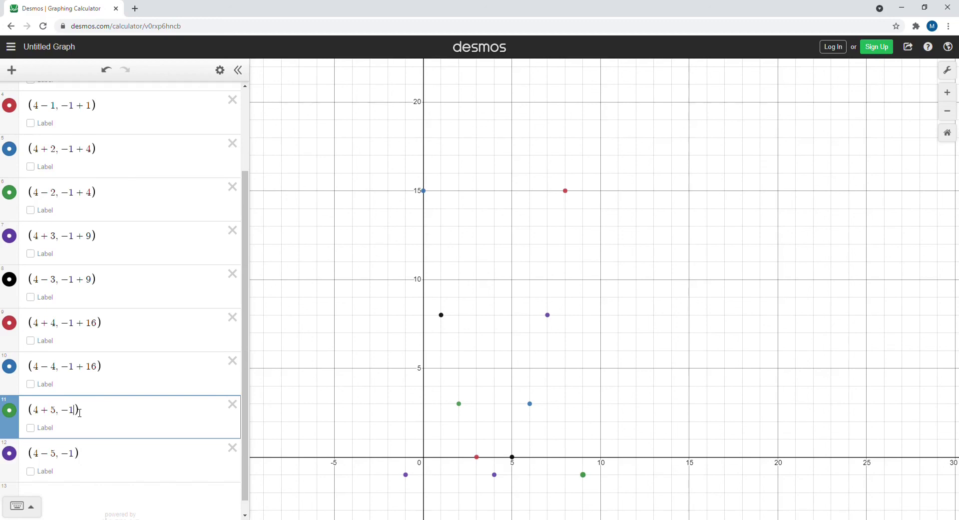
{"action": "type", "text": "+25"}
{"action": "left_click", "coordinate": [78, 456]}
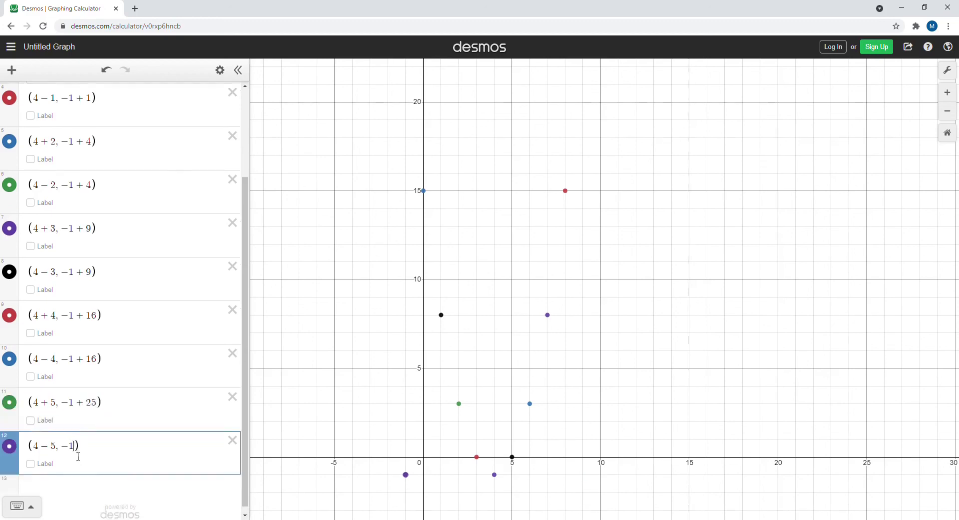
{"action": "type", "text": "+25"}
- Show the hidden curve of y = x² - 8x + 15 together with the plotted points
{"action": "left_click_drag", "start_coordinate": [337, 271], "coordinate": [327, 308]}
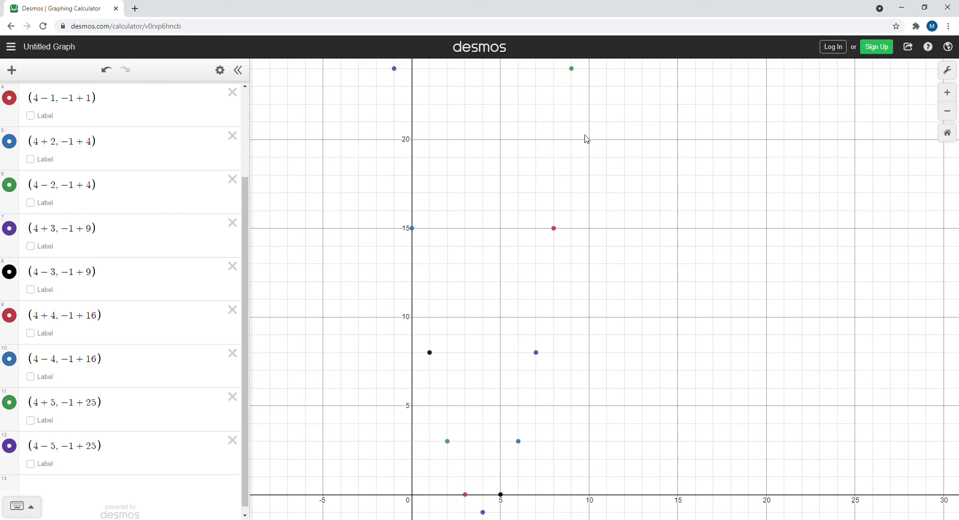
{"action": "left_click_drag", "start_coordinate": [248, 236], "coordinate": [250, 122]}
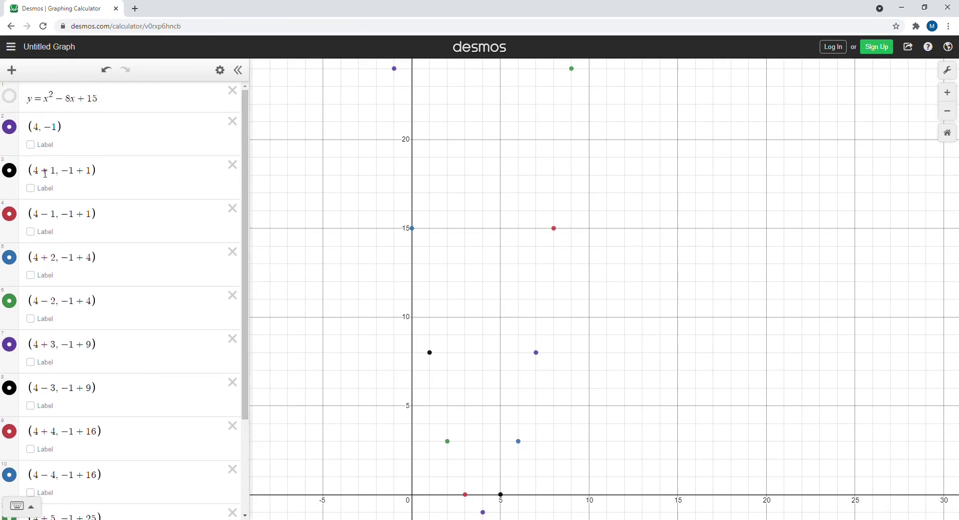
{"action": "left_click", "coordinate": [9, 96]}
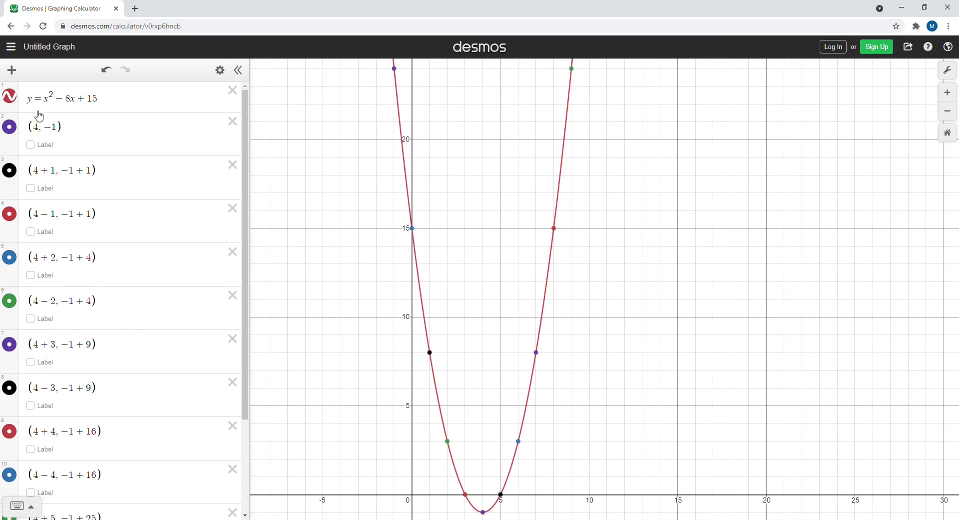
- Turn on the coordinate labels for the vertex and all ten offset points, leaving the label text empty
{"action": "left_click", "coordinate": [31, 145]}
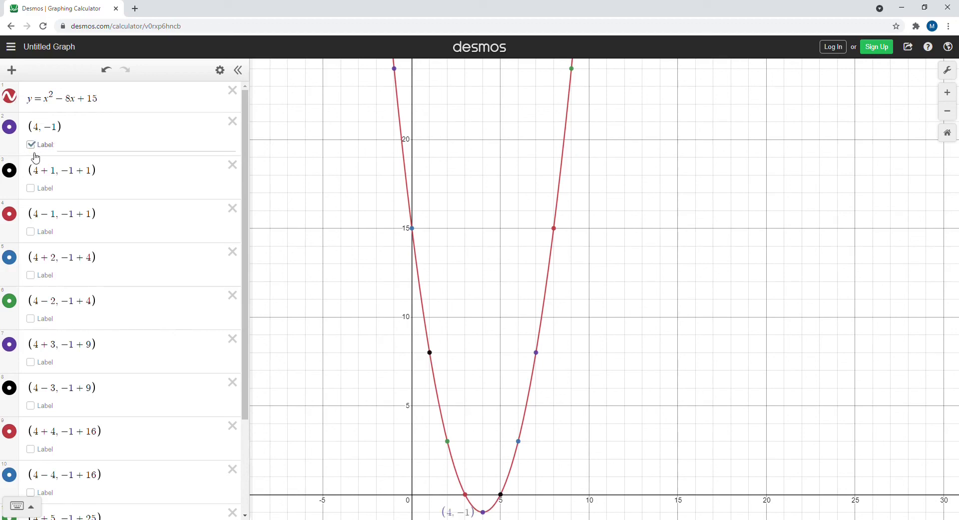
{"action": "left_click", "coordinate": [32, 188]}
{"action": "left_click", "coordinate": [31, 232]}
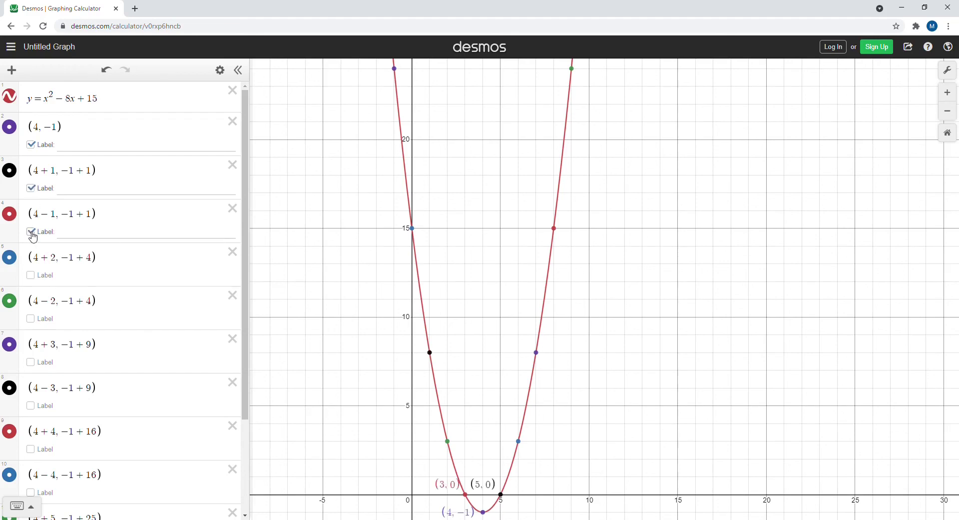
{"action": "left_click", "coordinate": [30, 275]}
{"action": "left_click", "coordinate": [30, 318]}
{"action": "left_click", "coordinate": [30, 362]}
{"action": "left_click", "coordinate": [30, 405]}
{"action": "left_click", "coordinate": [31, 449]}
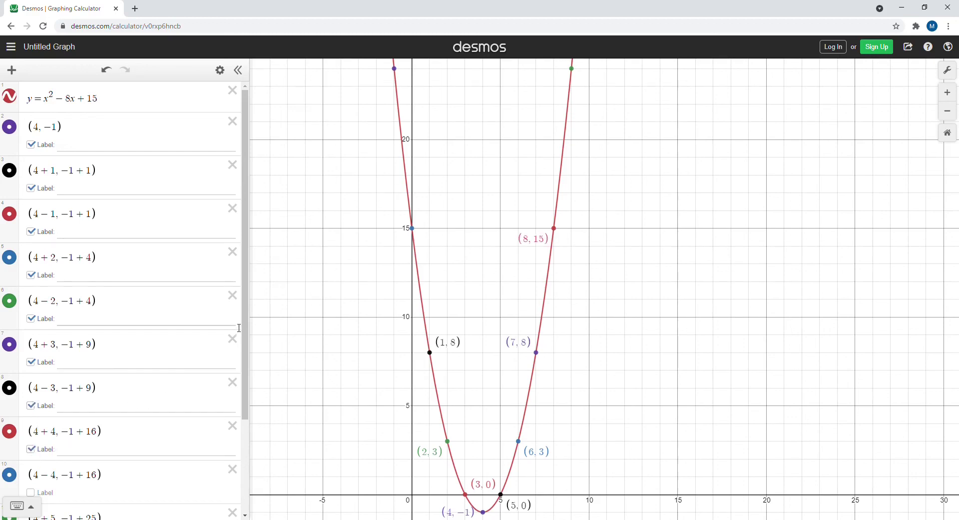
{"action": "left_click_drag", "start_coordinate": [245, 319], "coordinate": [245, 406]}
{"action": "left_click", "coordinate": [30, 378]}
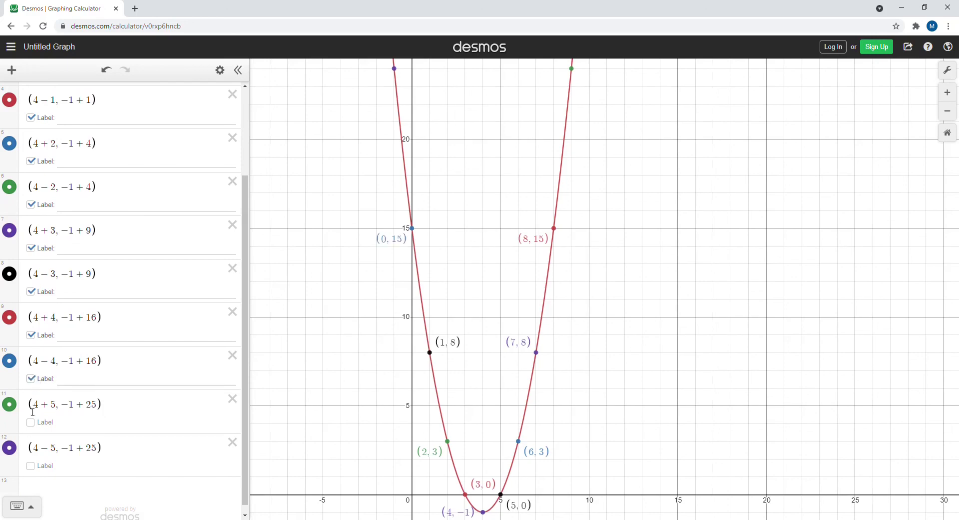
{"action": "left_click", "coordinate": [31, 421]}
{"action": "left_click", "coordinate": [31, 467]}
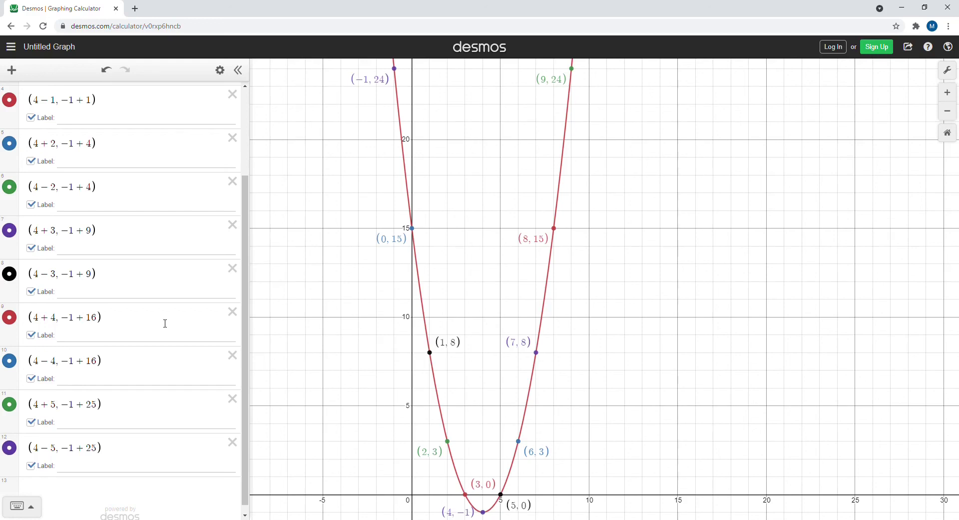
{"action": "left_click", "coordinate": [68, 247]}
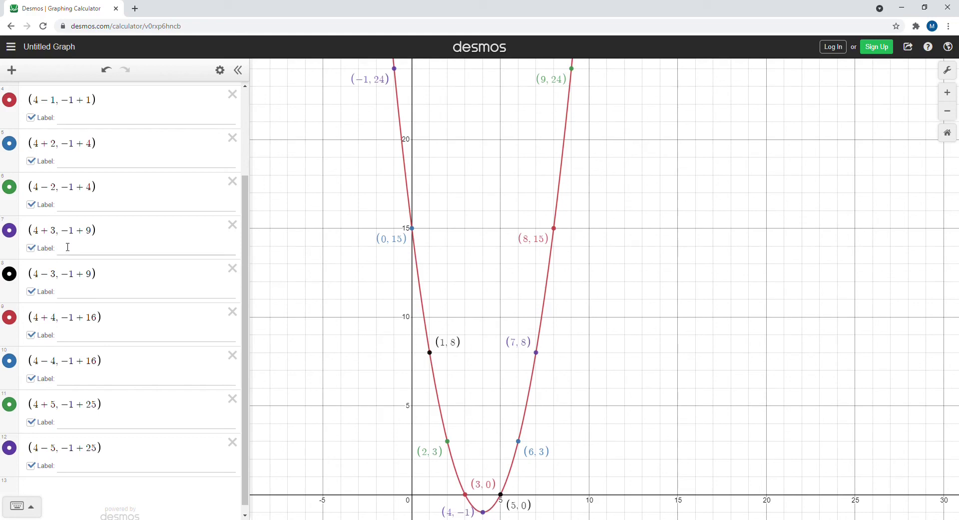